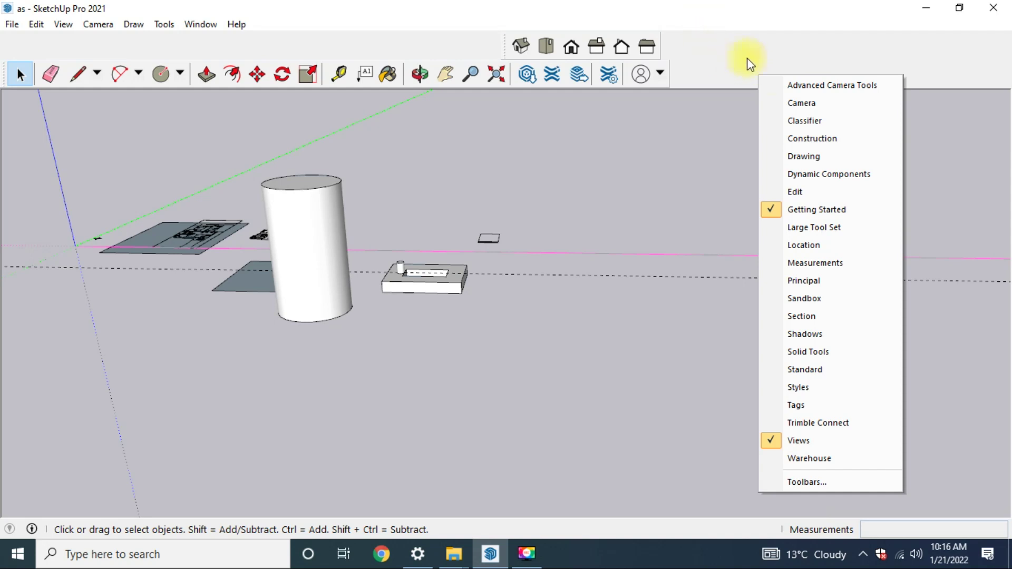
Dock the Getting Started toolbar in the same top row as the Views toolbar
click(662, 218)
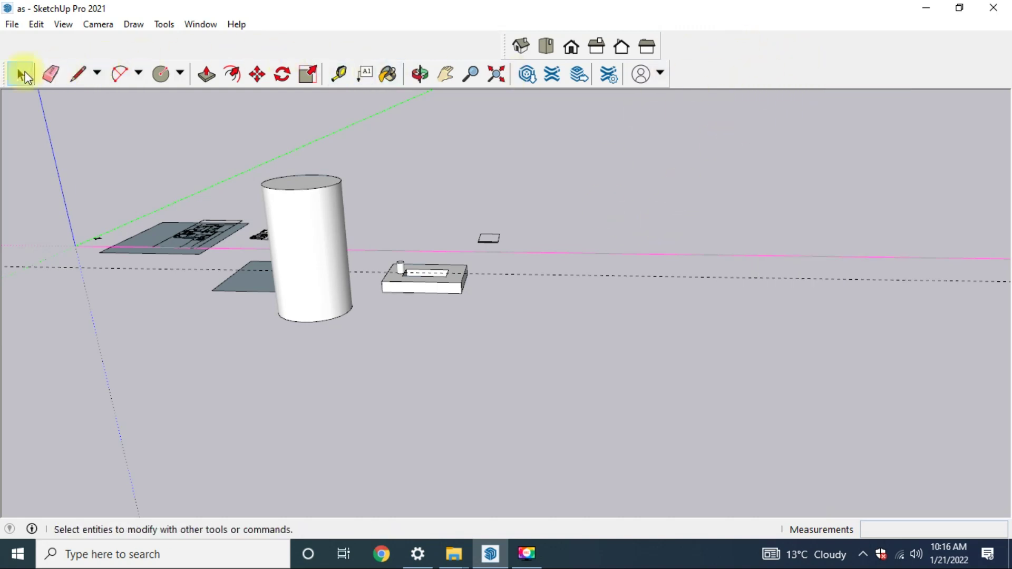
drag(9, 74, 8, 55)
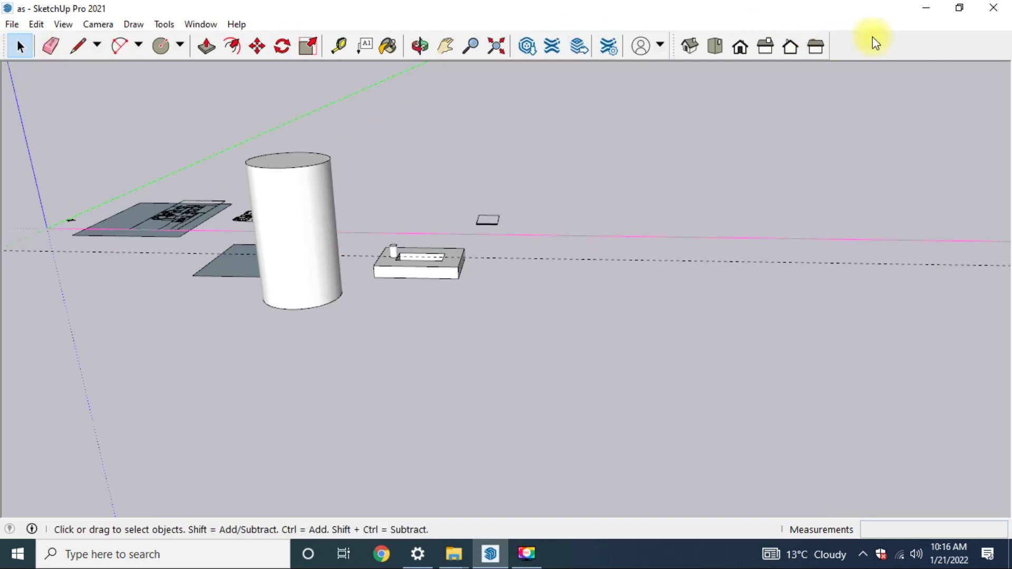
right_click(893, 43)
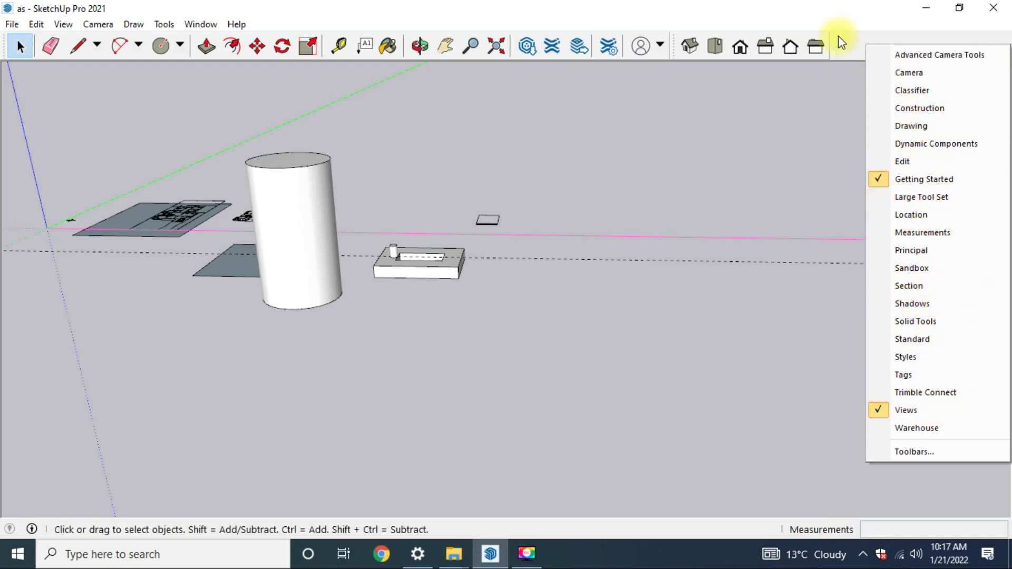
Turn on the Large Tool Set toolbar and close the Getting Started toolbar
click(606, 24)
right_click(532, 37)
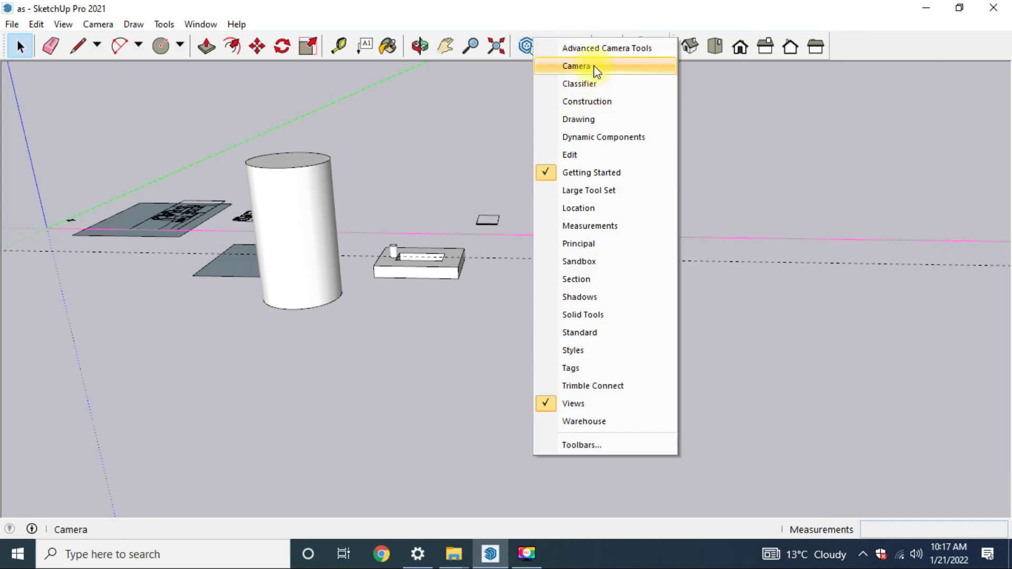
click(610, 189)
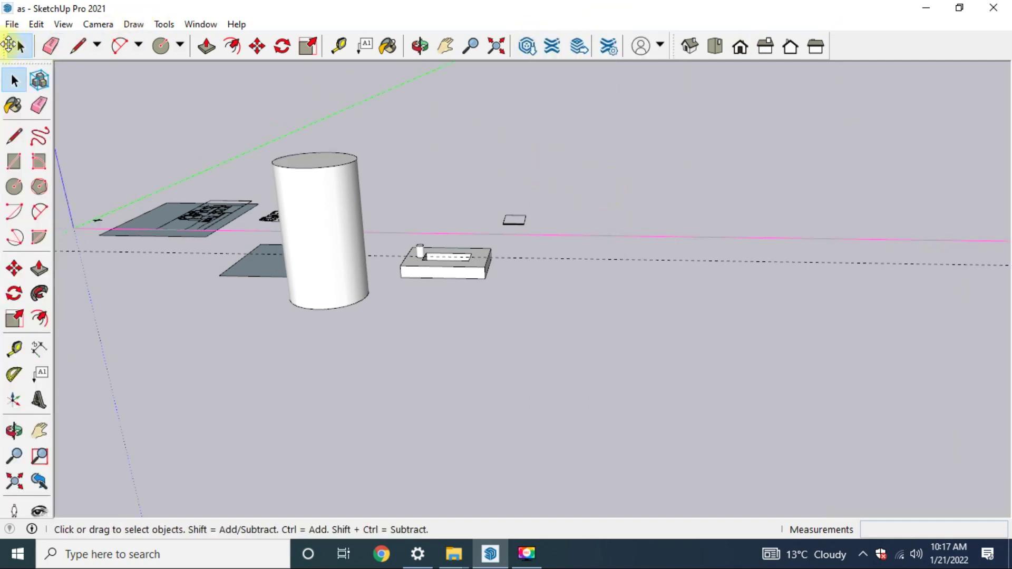
drag(8, 45, 228, 185)
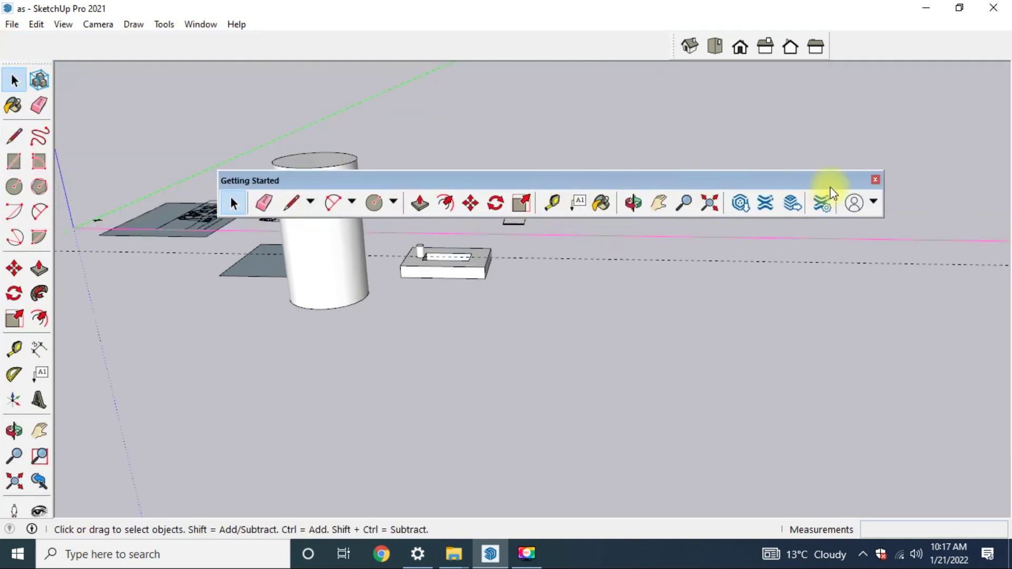
click(876, 180)
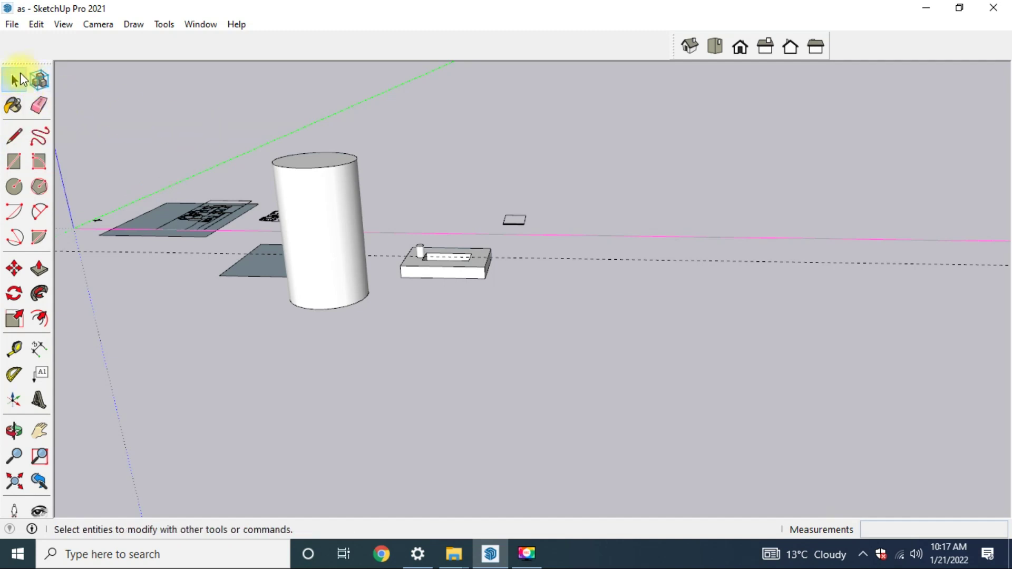
Undock the Large Tool Set into a floating palette and select the cylinder
drag(14, 63, 16, 37)
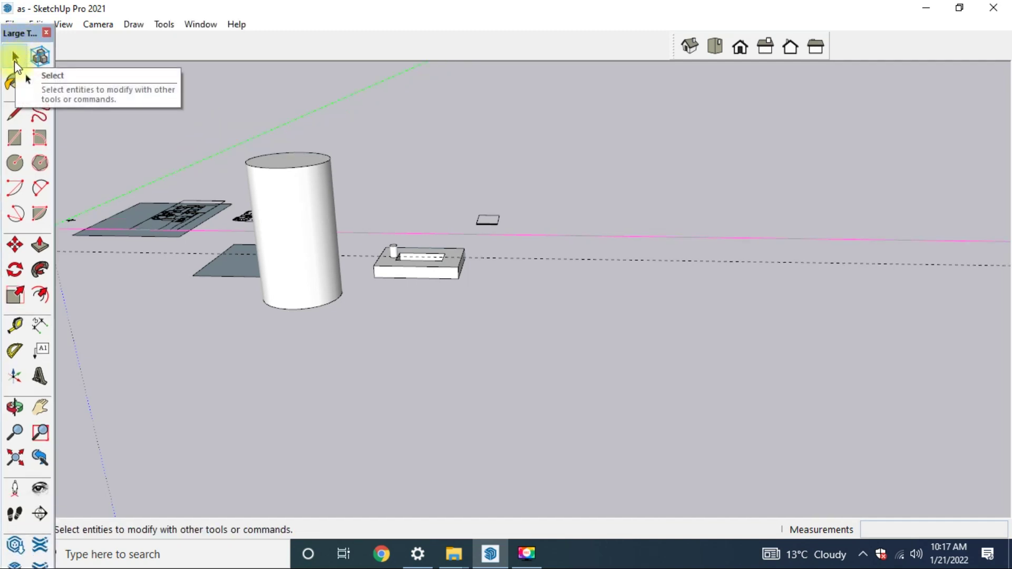
click(280, 188)
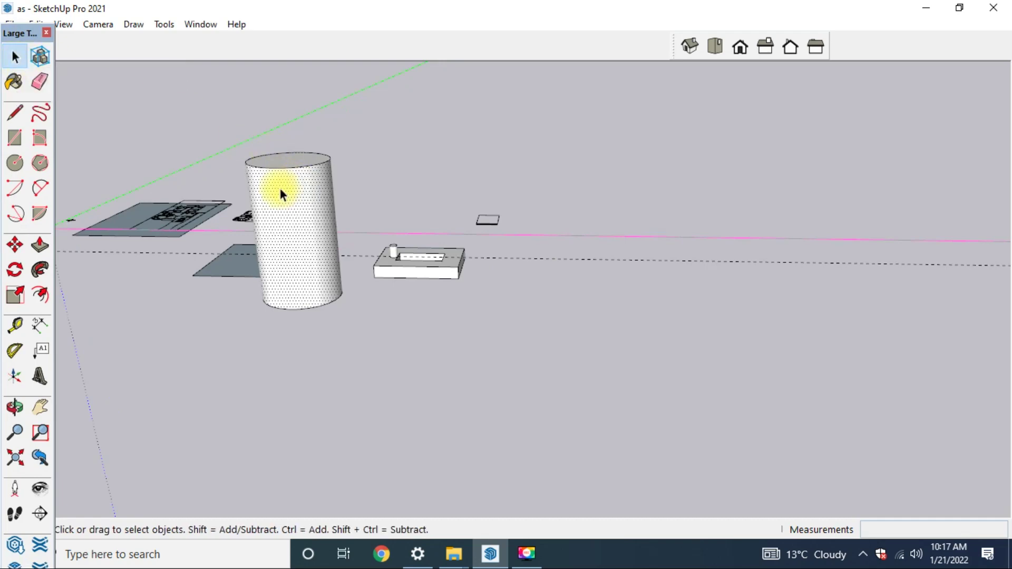
click(288, 184)
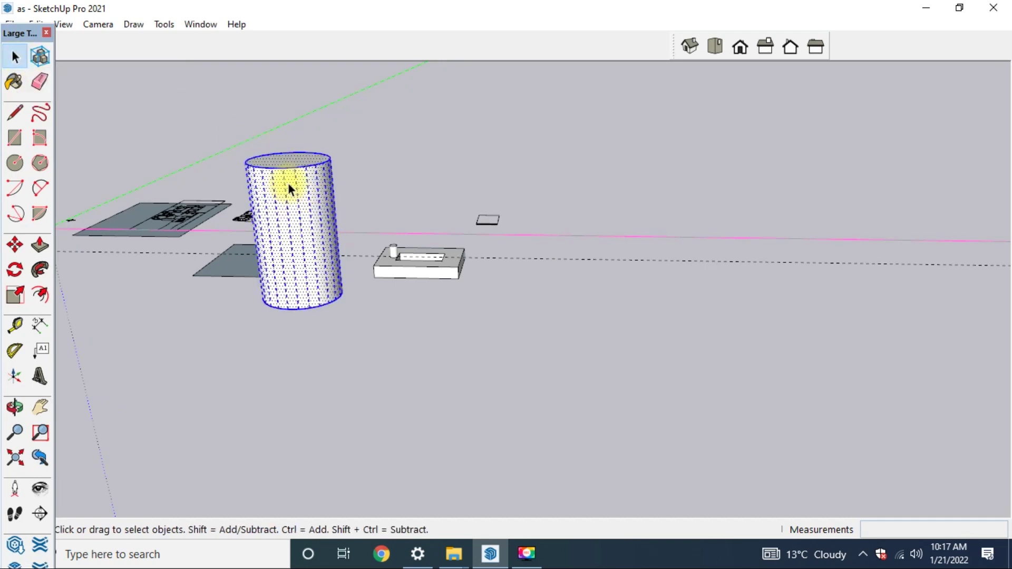
mouse_move(240, 199)
middle_down()
mouse_move(565, 242)
mouse_move(330, 242)
middle_up()
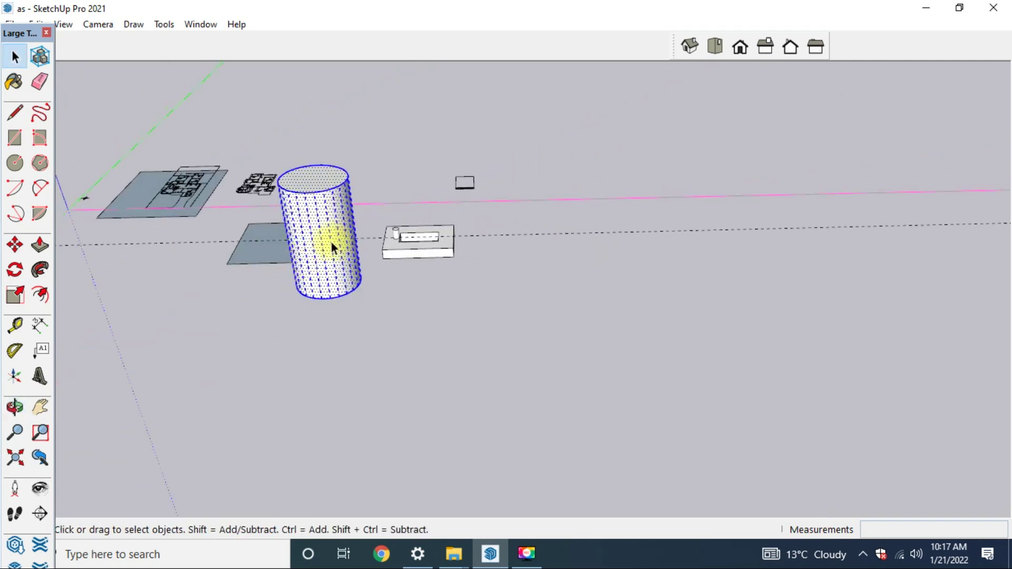
scroll(337, 238, up, 2)
Select the small box component with a window while orbiting and zooming around it
click(457, 251)
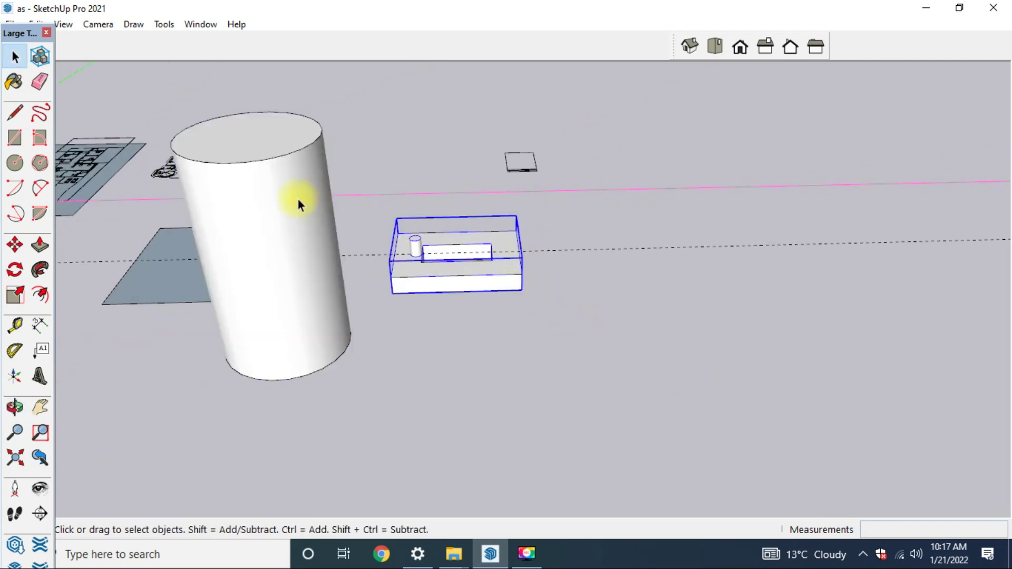
scroll(527, 254, down, 3)
mouse_move(527, 254)
middle_down()
mouse_move(444, 215)
mouse_move(567, 306)
middle_up()
drag(568, 305, 588, 316)
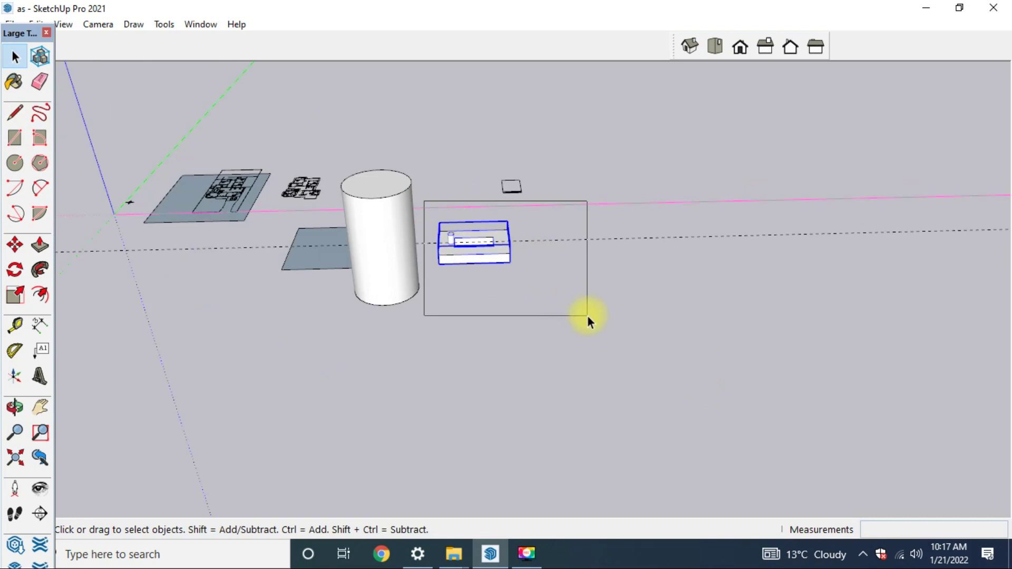
scroll(486, 238, up, 3)
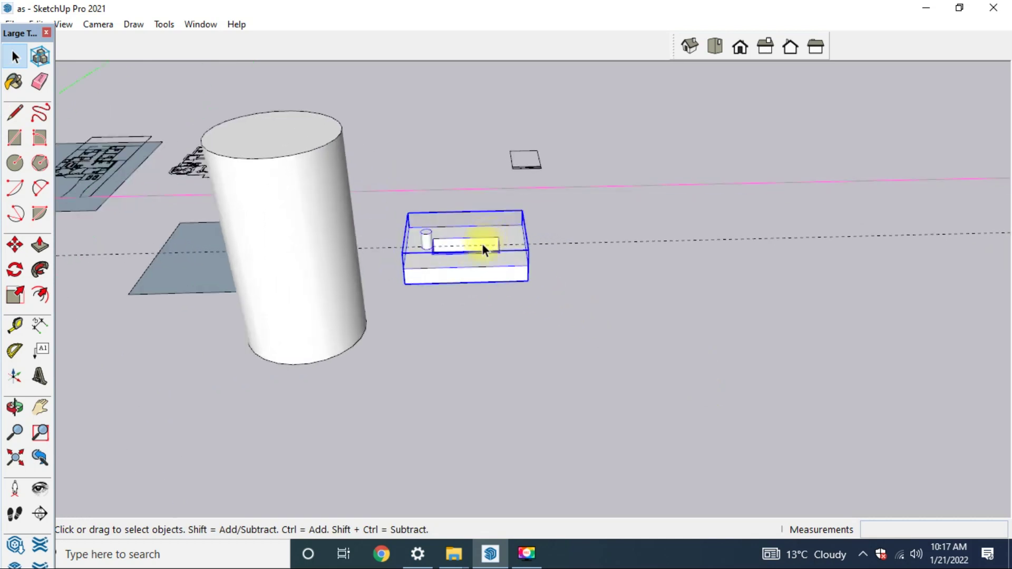
scroll(478, 246, up, 2)
scroll(479, 246, down, 2)
scroll(406, 244, up, 2)
scroll(417, 261, down, 2)
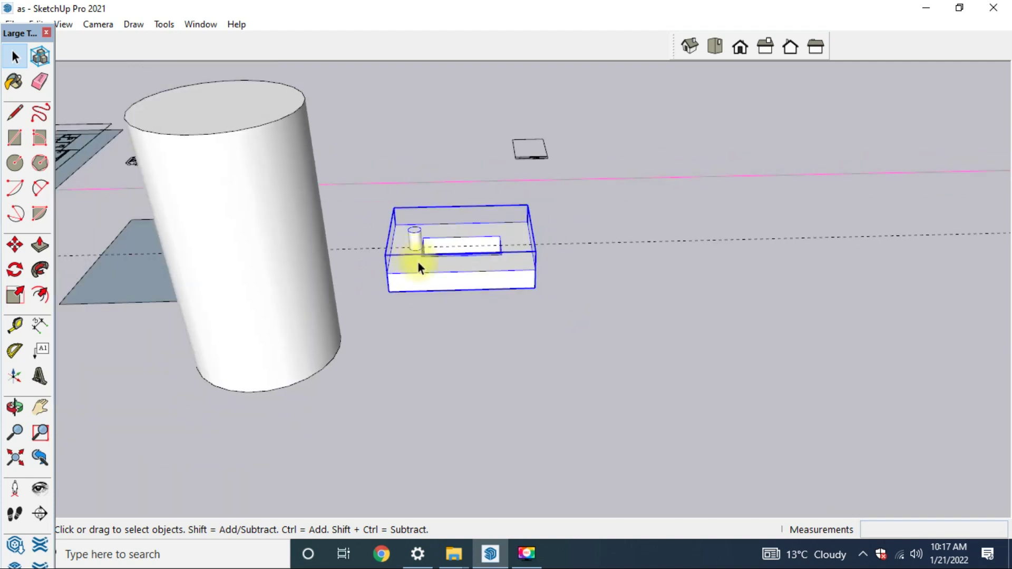
middle_drag(418, 261, 334, 216)
scroll(392, 258, down, 2)
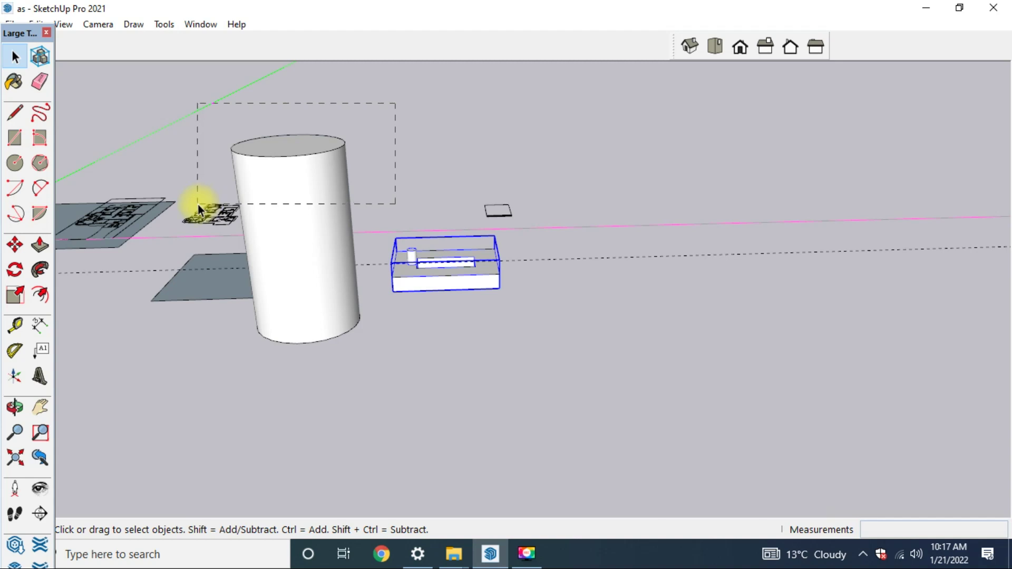
Select the cylinder with a crossing window, re-tilt the view, then deselect it
drag(222, 200, 196, 205)
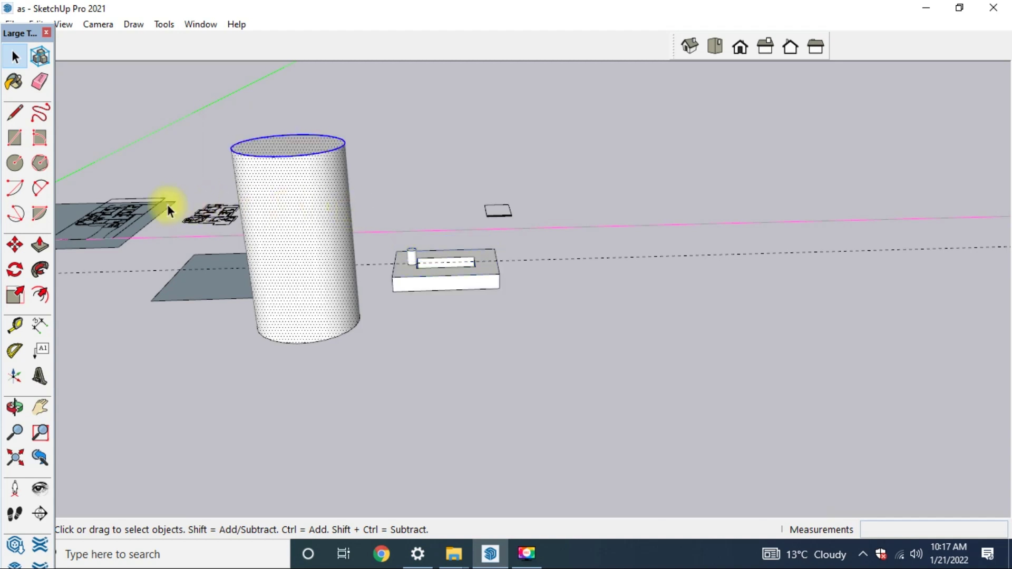
mouse_move(355, 260)
middle_down()
mouse_move(338, 273)
mouse_move(400, 333)
middle_up()
click(400, 333)
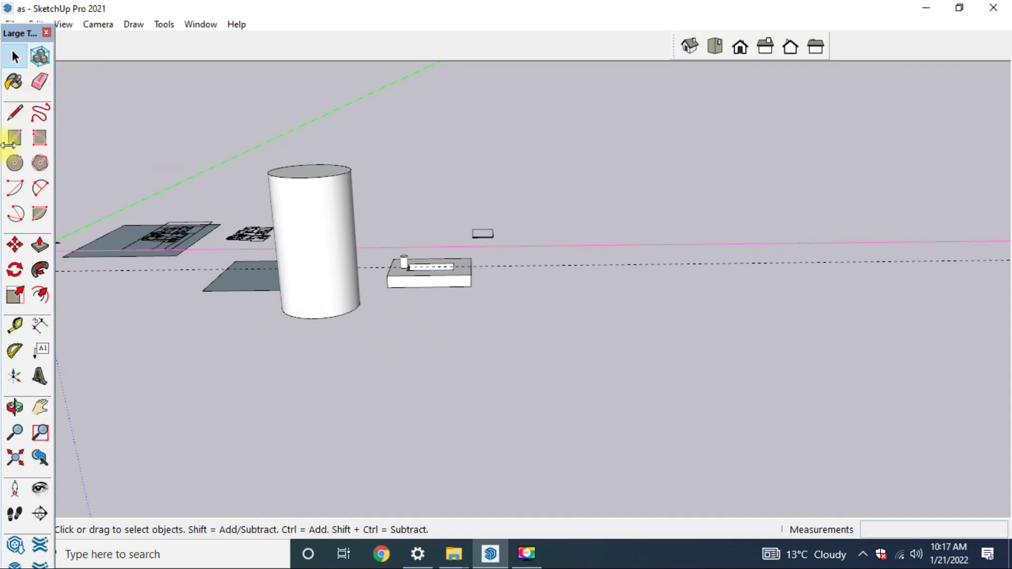
Activate the Line tool, cancel two stray line starts, and zoom in on the box
click(15, 112)
scroll(131, 169, down, 2)
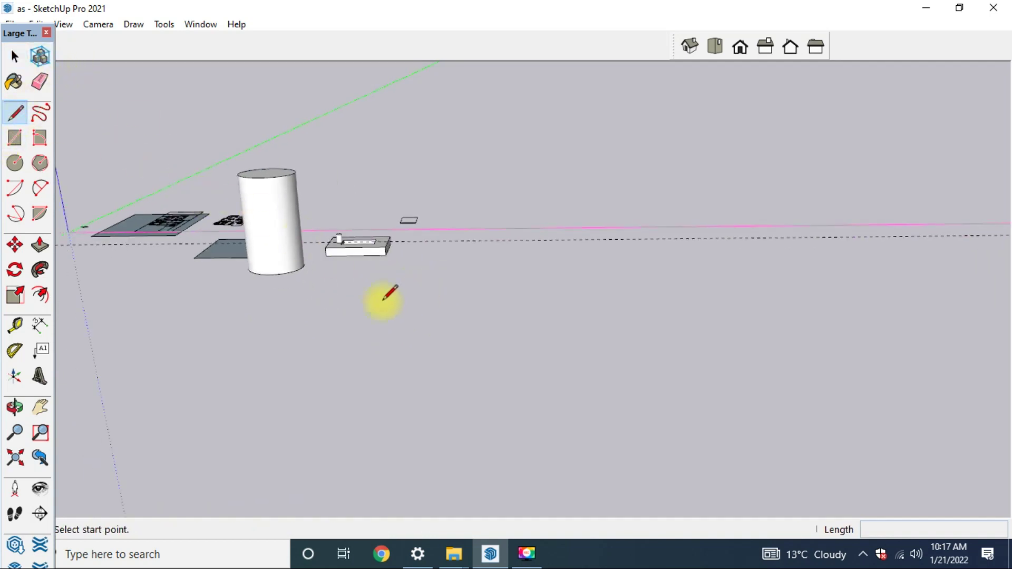
click(254, 324)
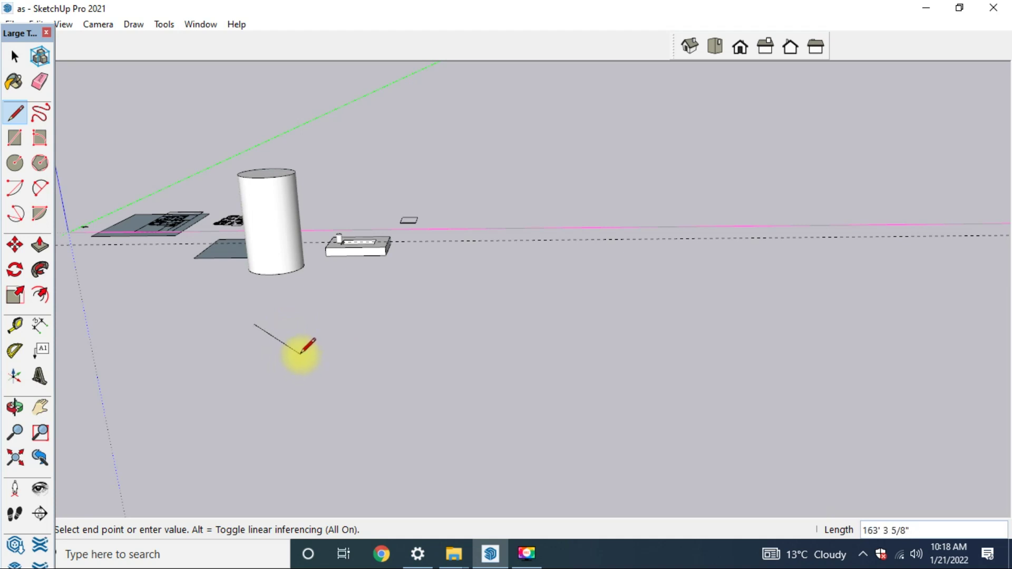
key(Escape)
scroll(464, 240, up, 2)
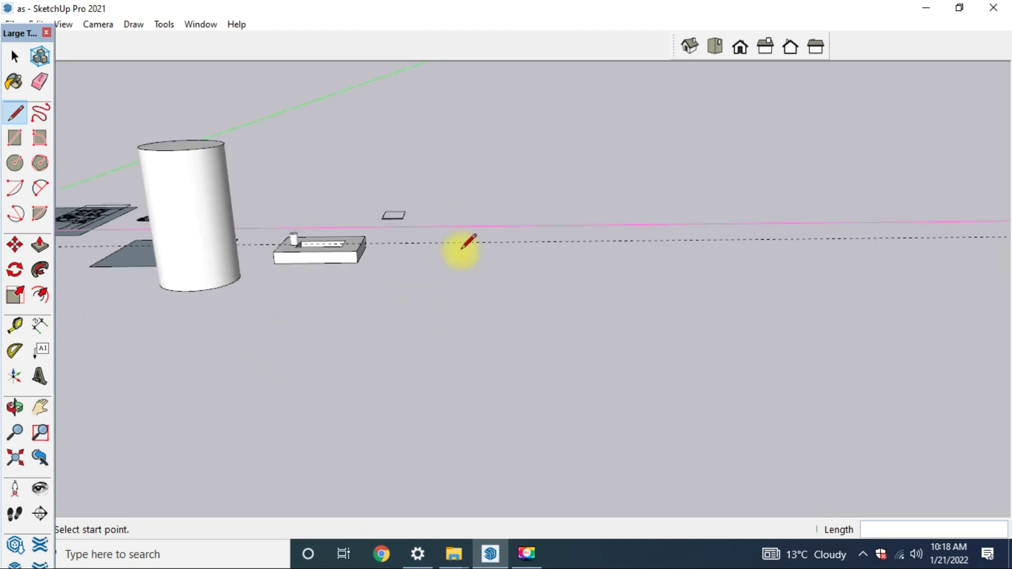
click(463, 242)
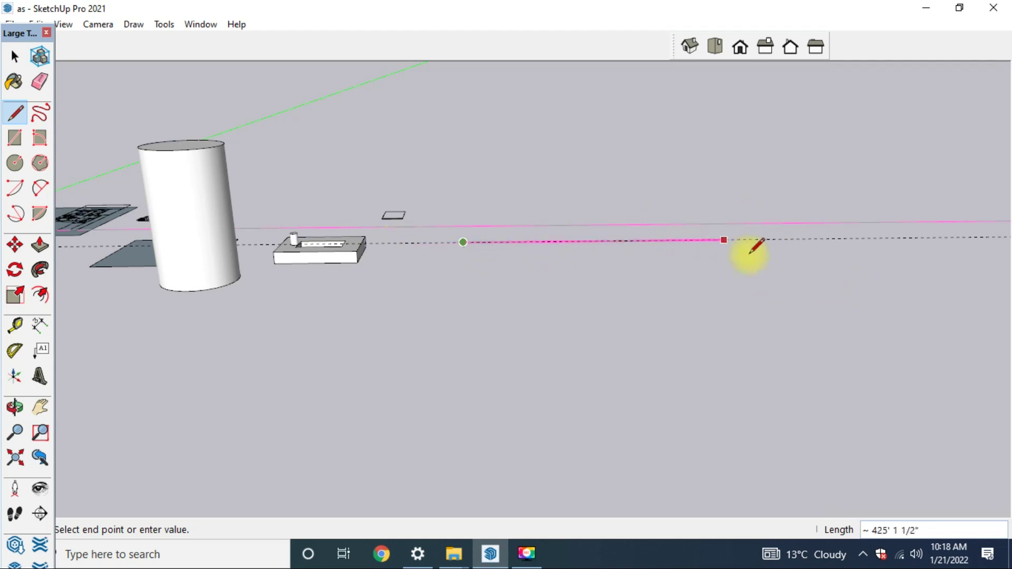
key(Escape)
scroll(283, 267, up, 3)
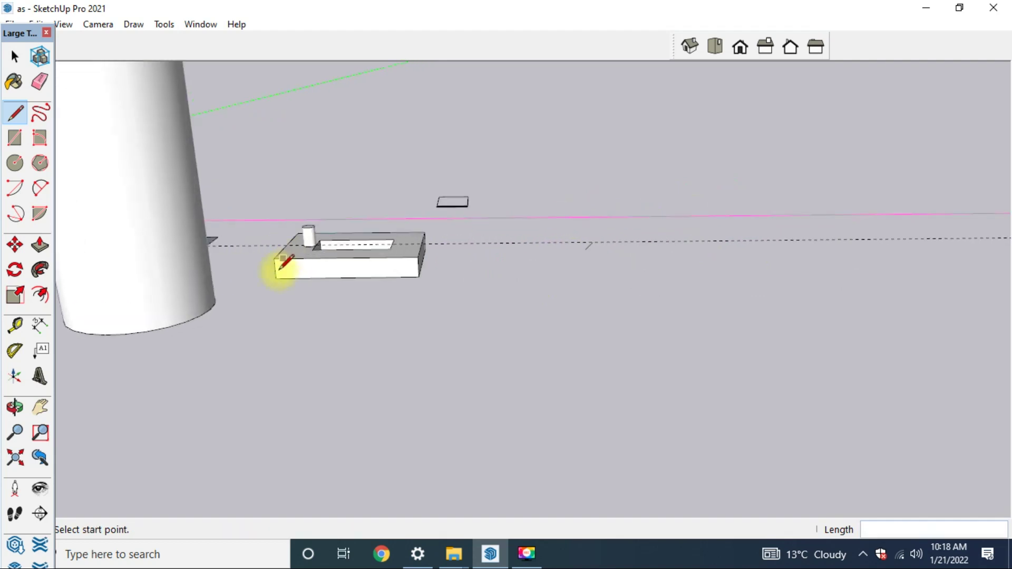
Draw a red-axis-locked line from the box's front corner across the ground in front of it
click(254, 308)
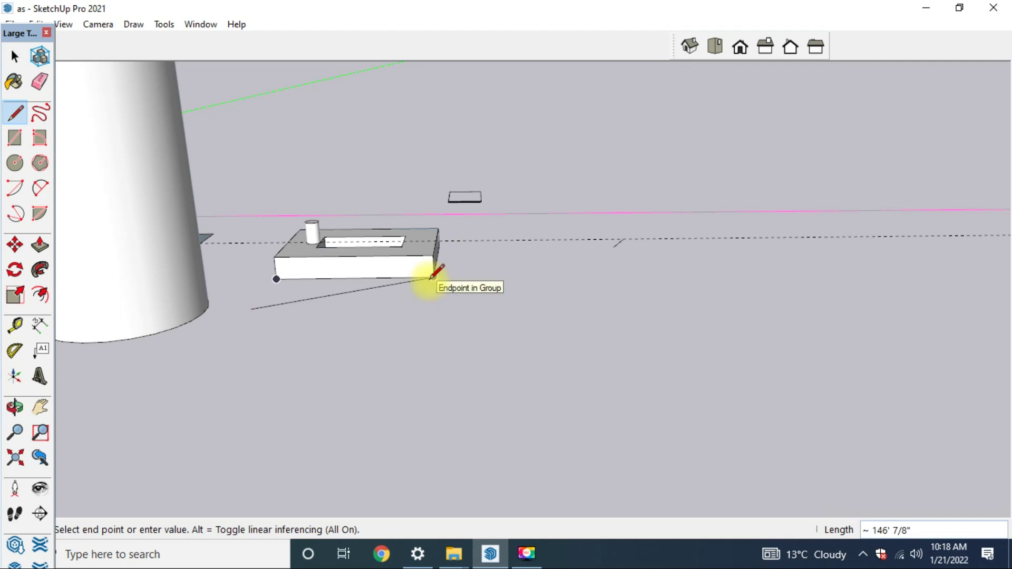
key(shift)
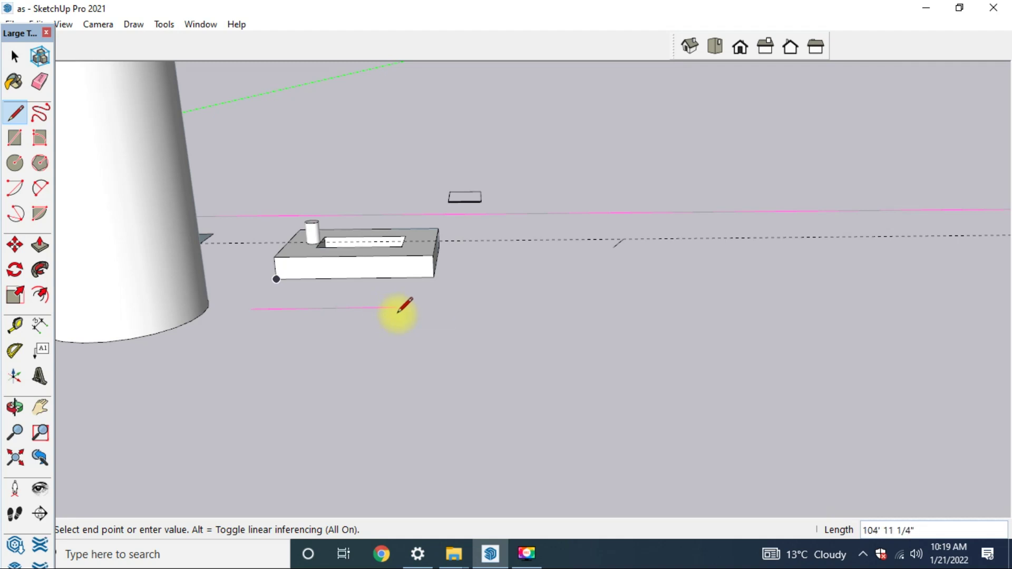
key(shift)
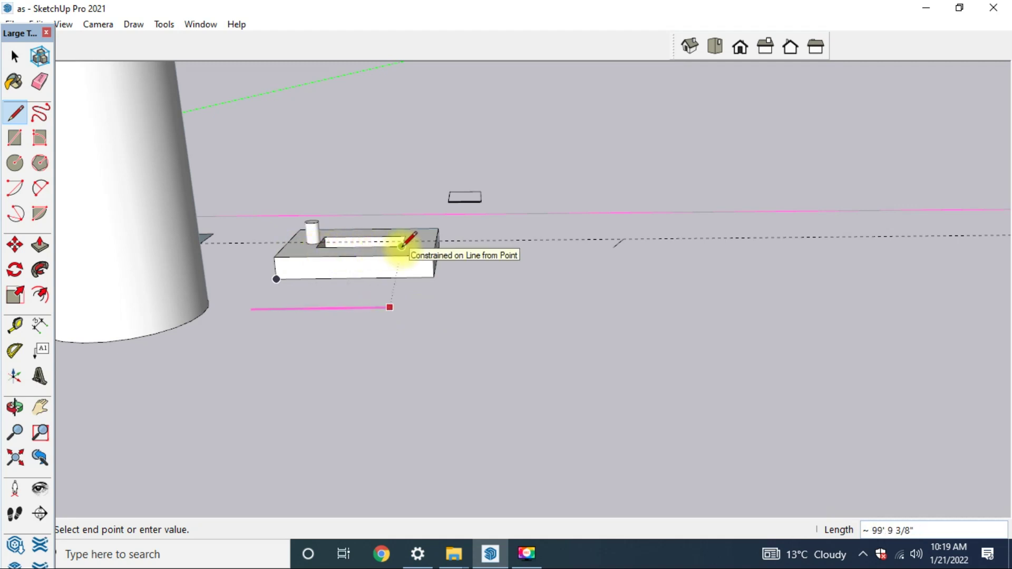
click(435, 239)
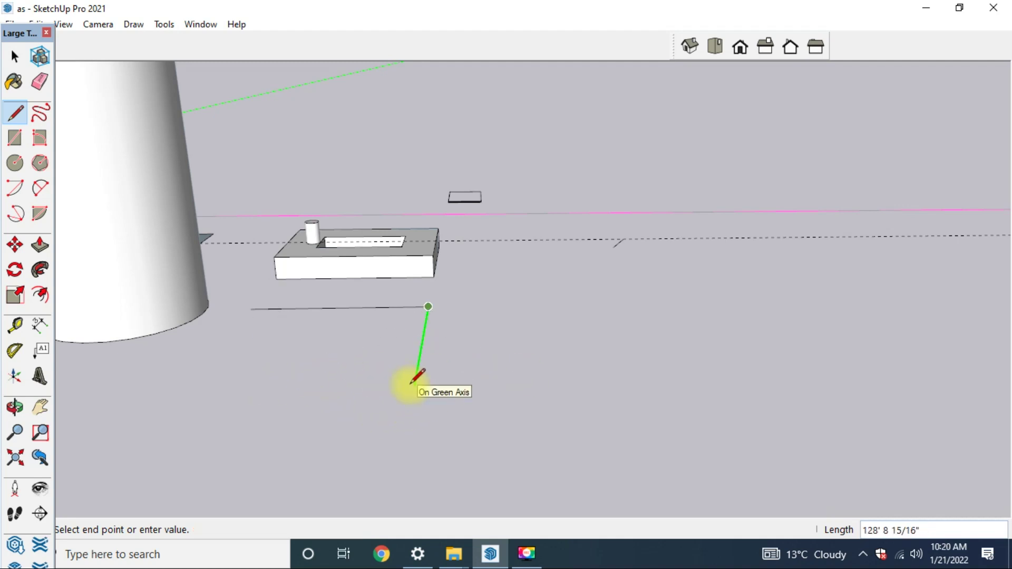
scroll(416, 350, down, 2)
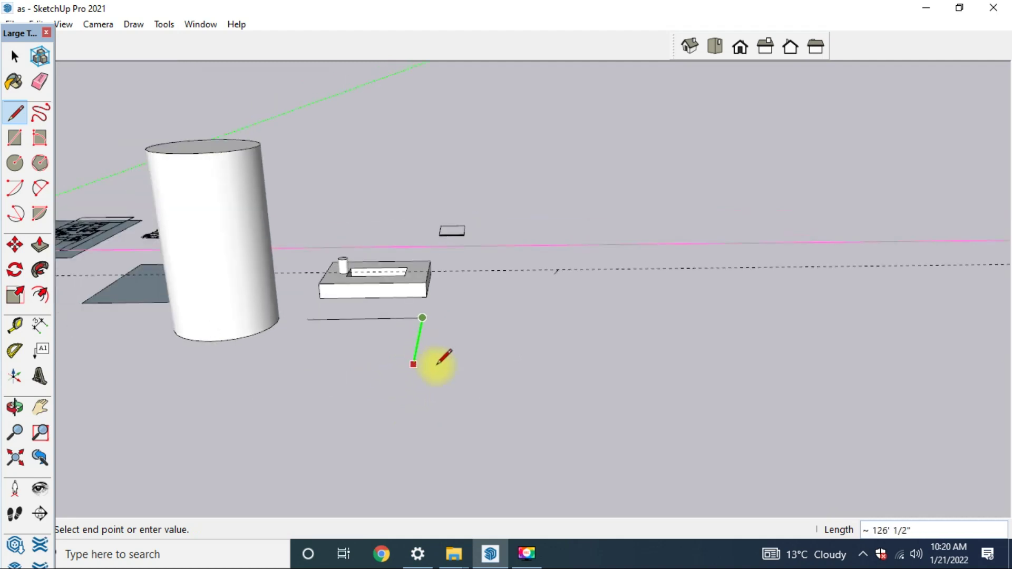
scroll(434, 362, up, 2)
Orbit to look down on the box, then cancel the pending line and return to Select
middle_drag(450, 354, 543, 262)
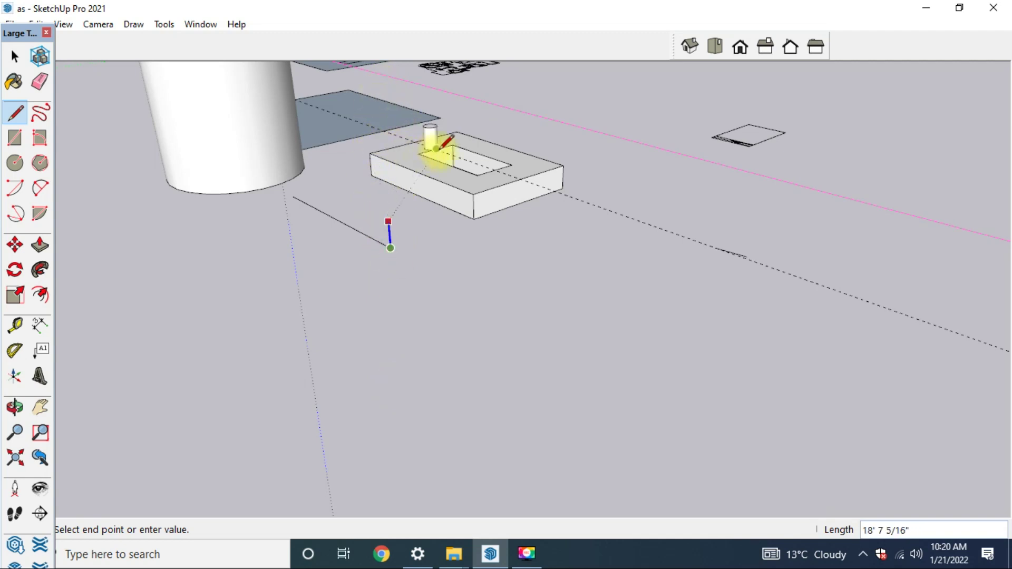
mouse_move(418, 153)
middle_down()
mouse_move(527, 198)
mouse_move(448, 217)
mouse_move(407, 181)
middle_up()
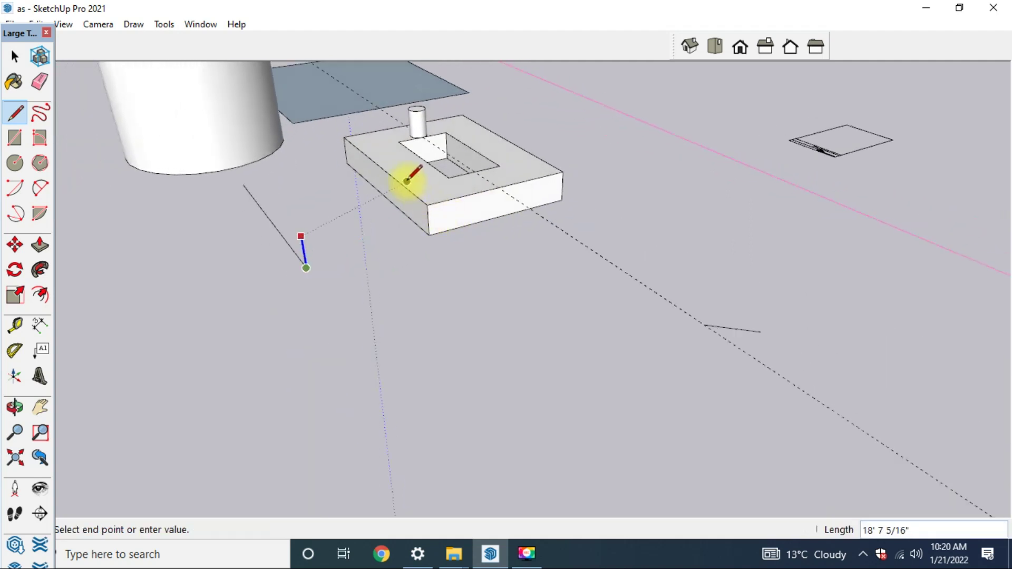
click(393, 193)
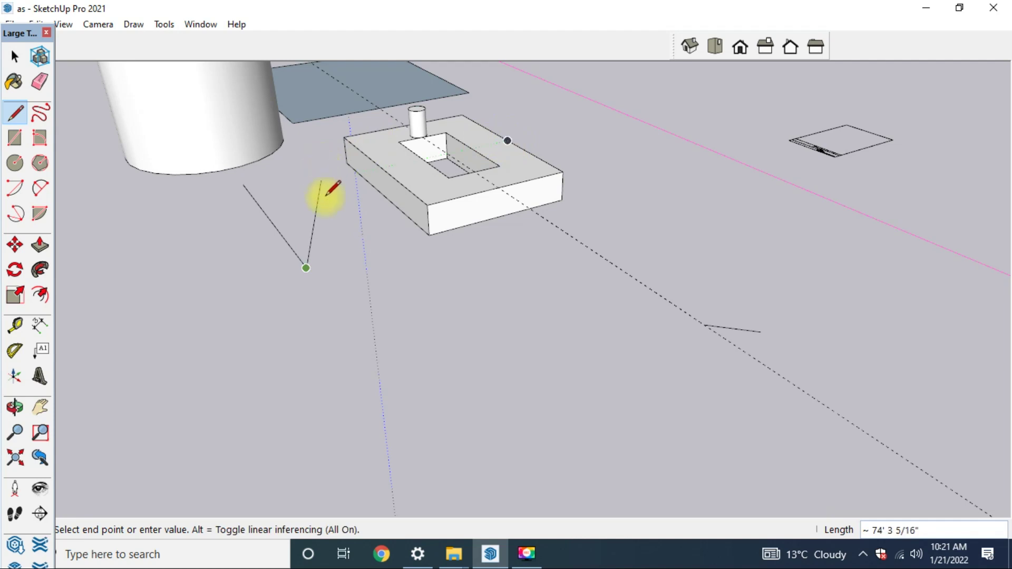
key(Escape)
key(space)
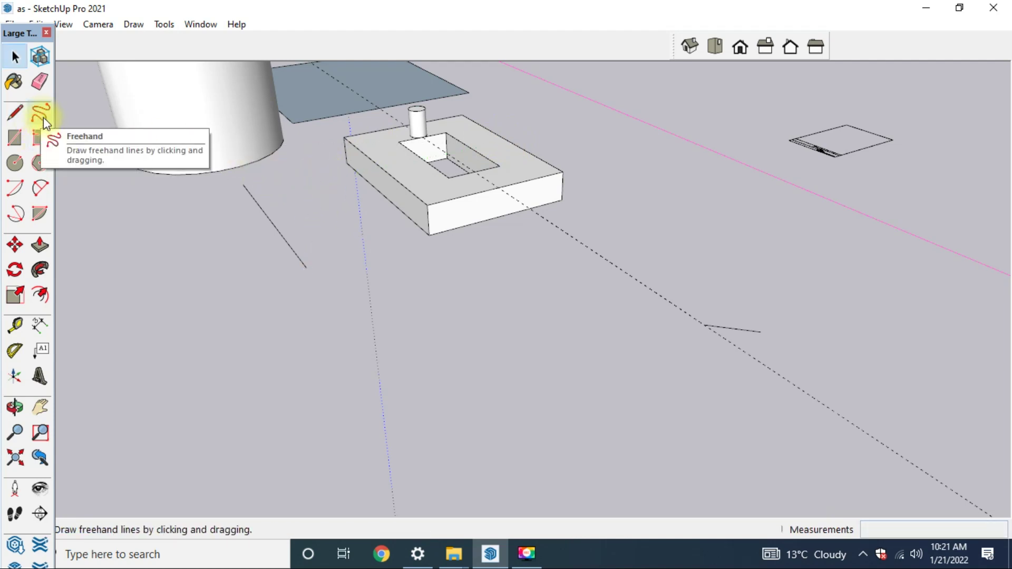
Sketch three freehand shapes near the cylinder, then undo them along with the line and cylinder
click(43, 117)
drag(179, 255, 107, 313)
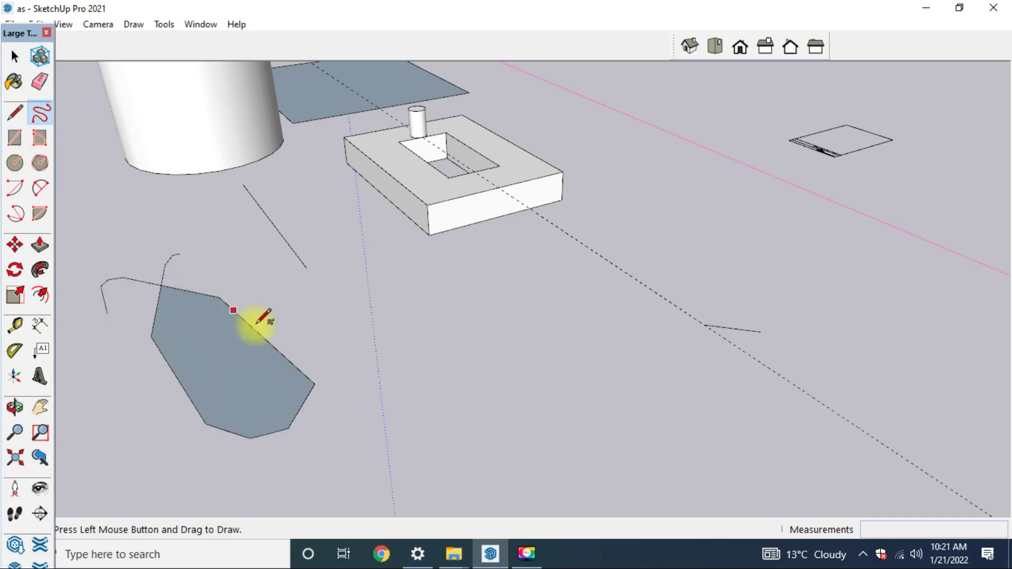
drag(321, 317, 372, 322)
scroll(305, 364, down, 2)
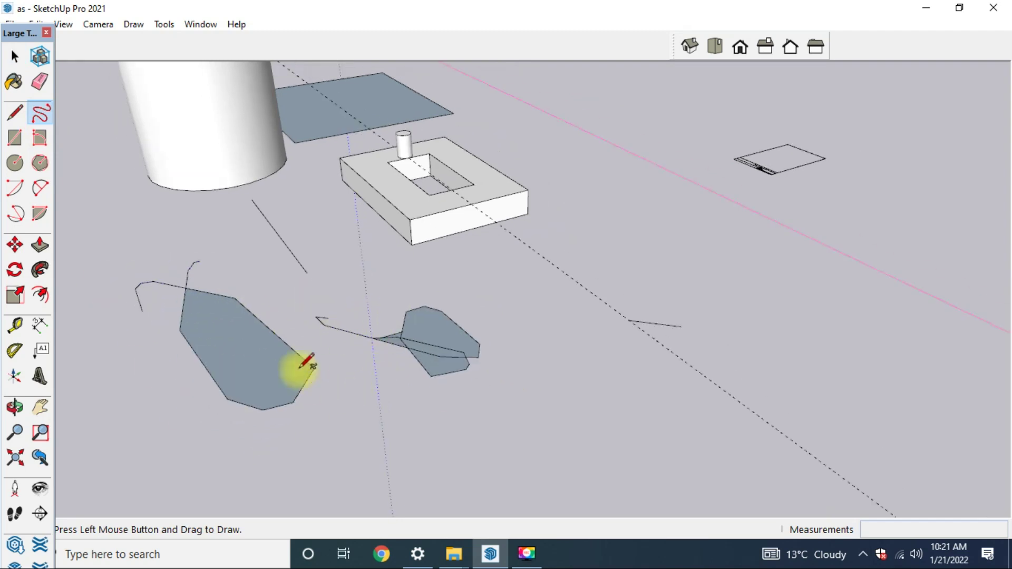
drag(304, 364, 460, 262)
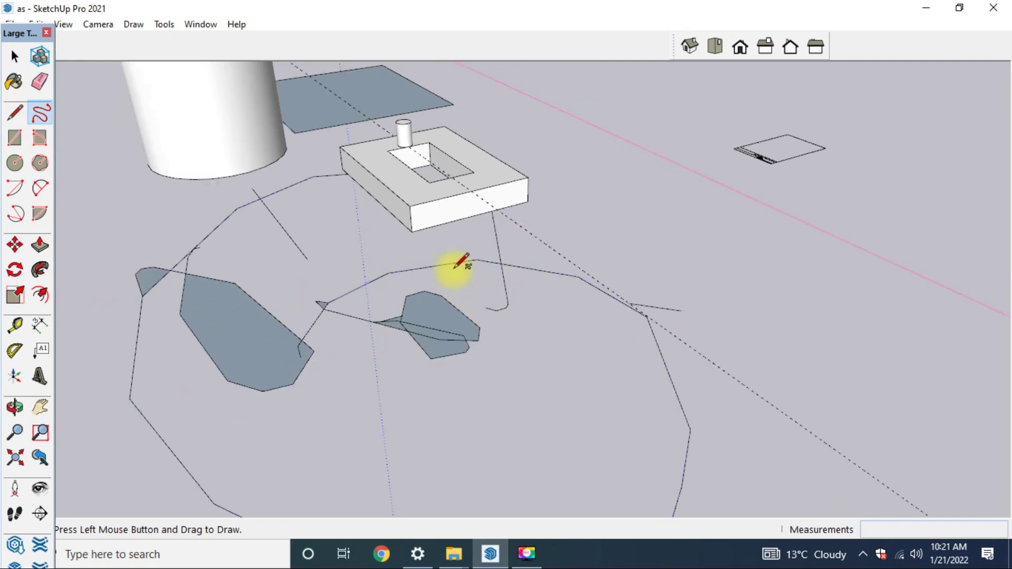
key(ctrl+z)
key(ctrl+z)
key(ctrl+z)
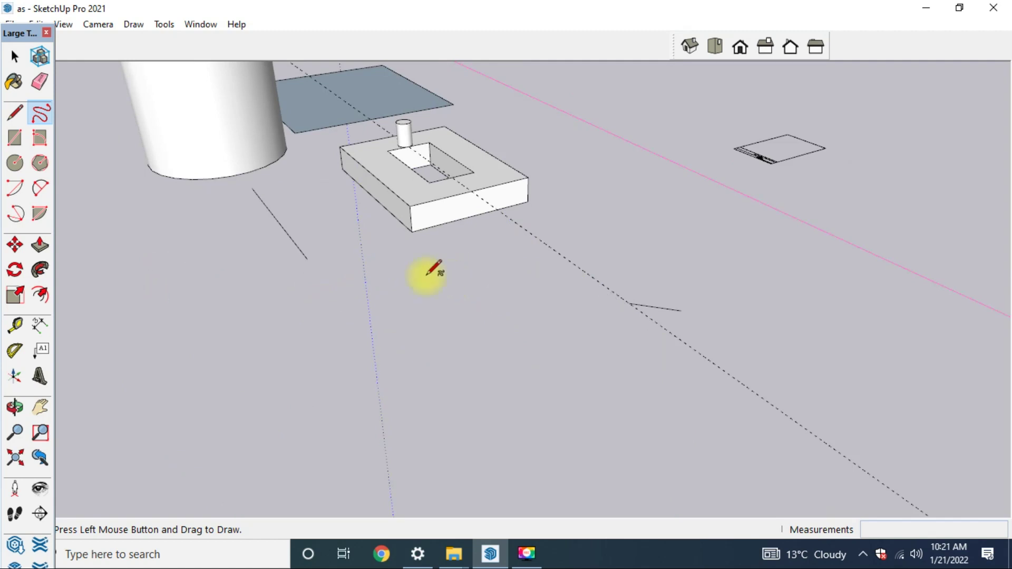
key(ctrl+z)
key(ctrl+z)
key(ctrl+z)
key(ctrl+z)
key(ctrl+z)
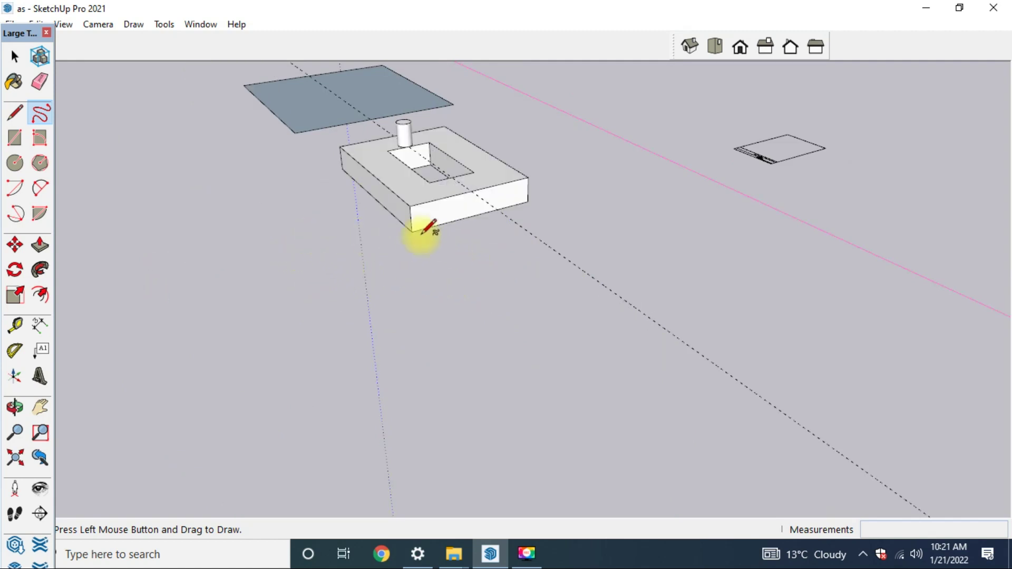